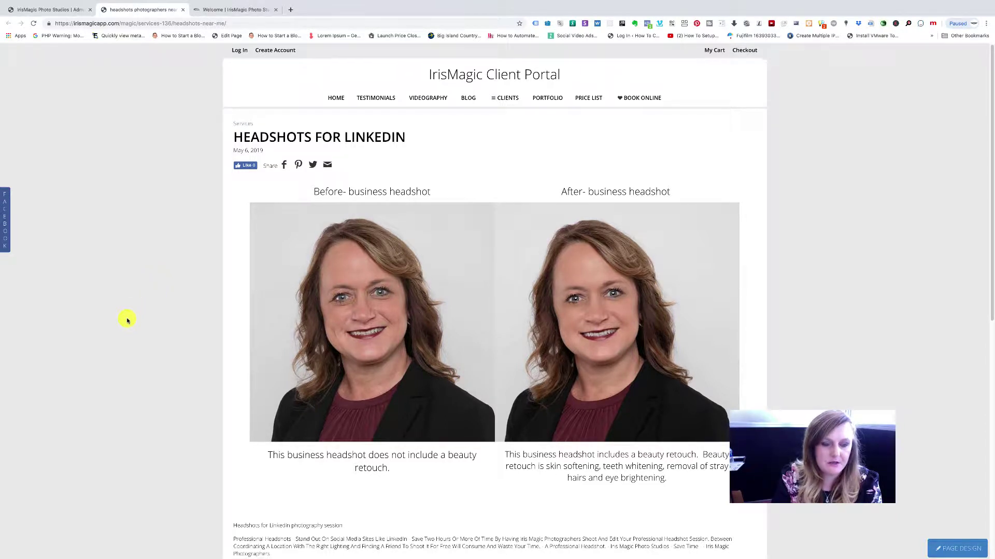
{"action": "scroll", "coordinate": [128, 320], "scroll_direction": "down", "scroll_amount": 2}
{"action": "scroll", "coordinate": [129, 322], "scroll_direction": "down", "scroll_amount": 2}
{"action": "scroll", "coordinate": [129, 322], "scroll_direction": "down", "scroll_amount": 2}
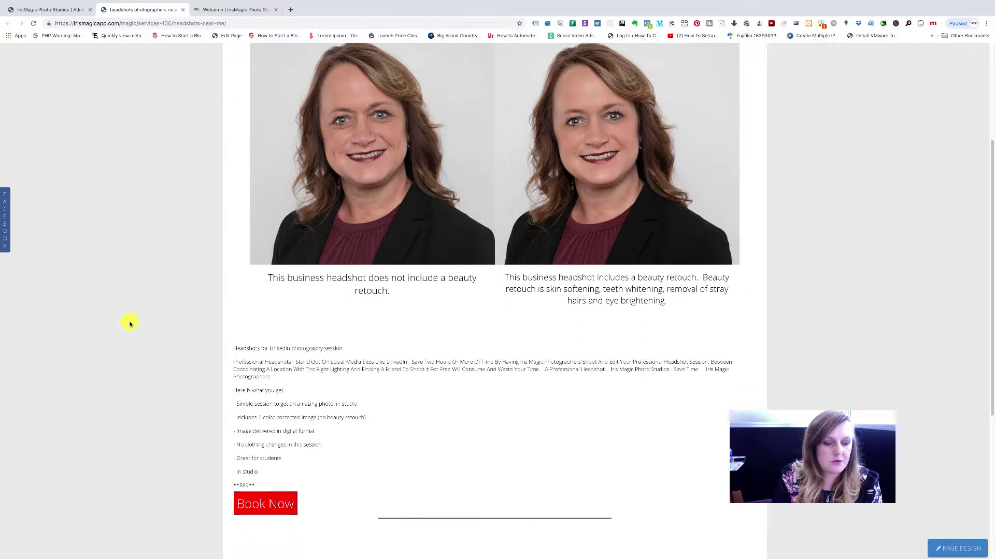
{"action": "scroll", "coordinate": [131, 324], "scroll_direction": "down", "scroll_amount": 2}
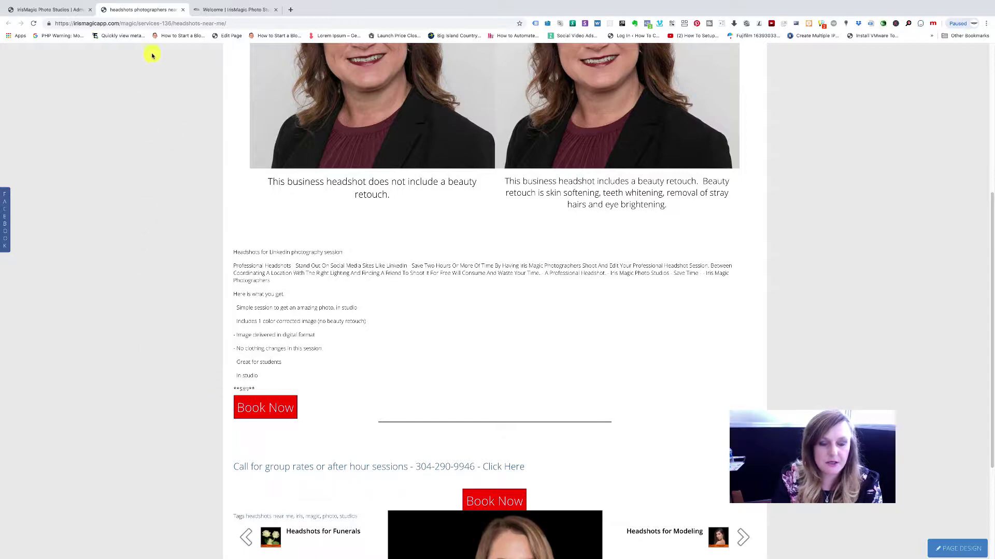
After reviewing the LinkedIn headshots page, switch to the IrisMagic Photo Studios homepage tab.
{"action": "left_click", "coordinate": [220, 9]}
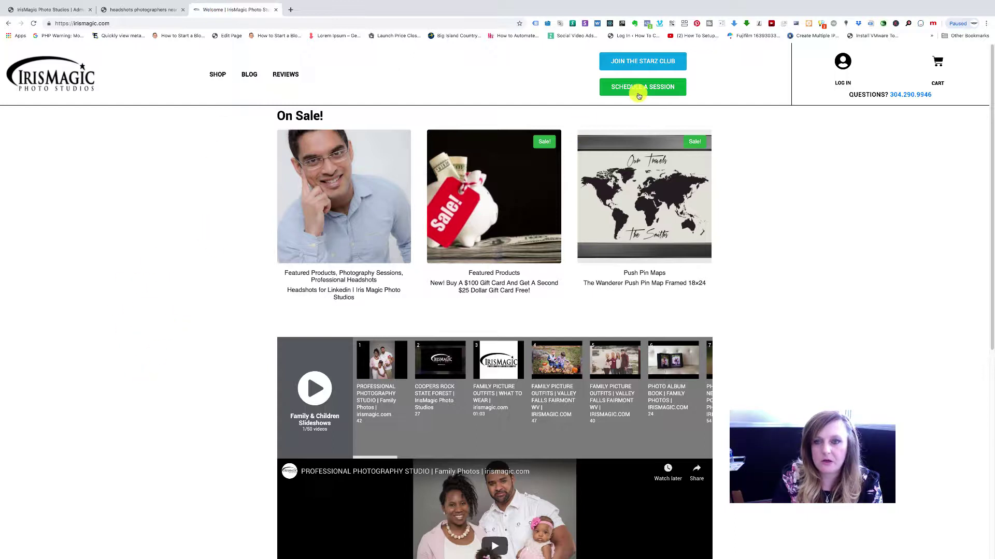
Bring up the Schedule a Session services list with headshot packages and prices.
{"action": "left_click", "coordinate": [667, 92]}
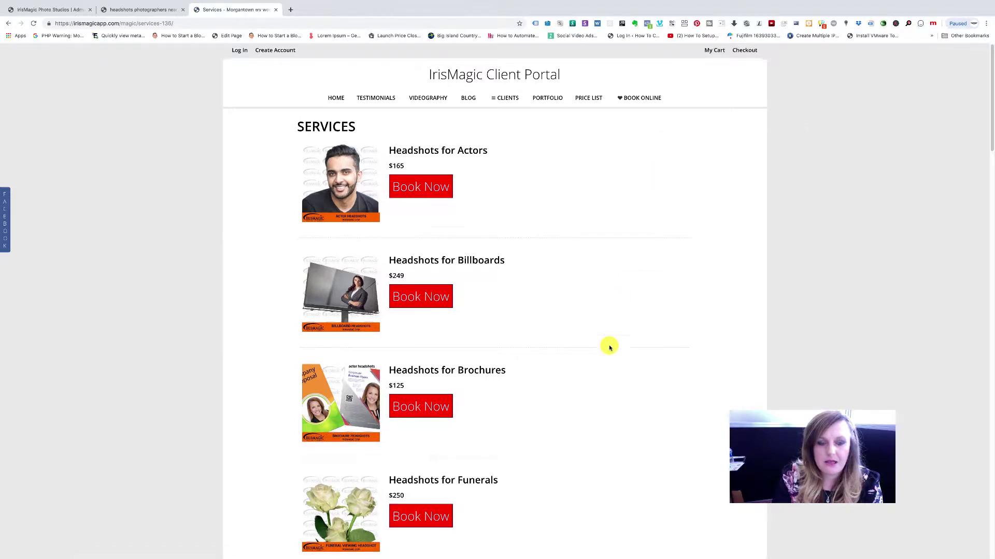
{"action": "scroll", "coordinate": [609, 347], "scroll_direction": "down", "scroll_amount": 1}
{"action": "scroll", "coordinate": [607, 347], "scroll_direction": "down", "scroll_amount": 1}
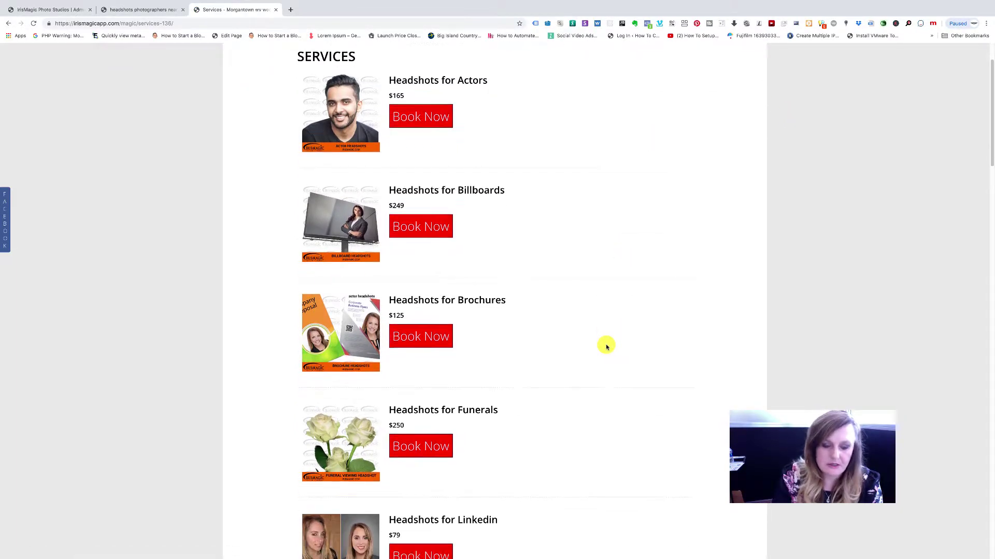
{"action": "scroll", "coordinate": [607, 346], "scroll_direction": "down", "scroll_amount": 2}
{"action": "scroll", "coordinate": [607, 346], "scroll_direction": "down", "scroll_amount": 1}
{"action": "scroll", "coordinate": [607, 346], "scroll_direction": "down", "scroll_amount": 1}
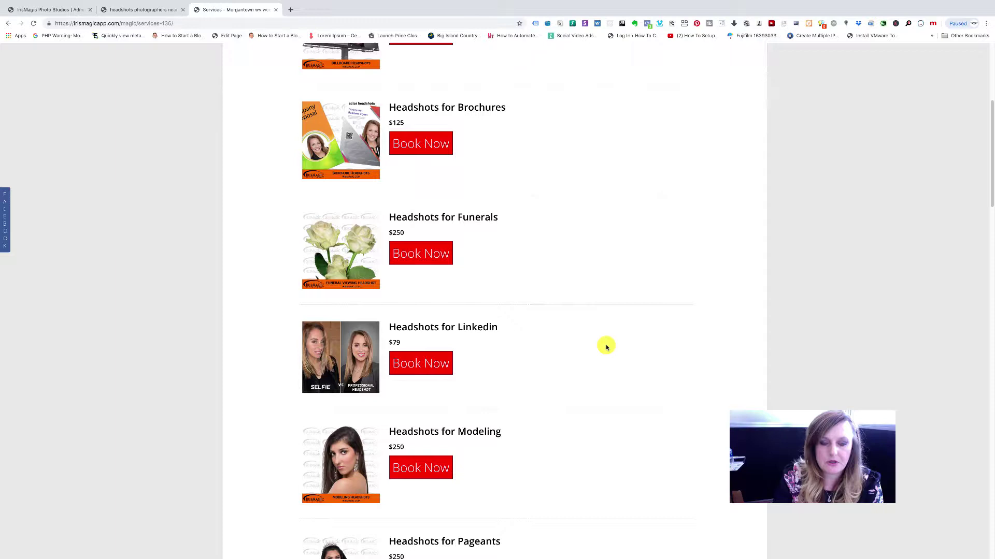
{"action": "scroll", "coordinate": [607, 347], "scroll_direction": "down", "scroll_amount": 1}
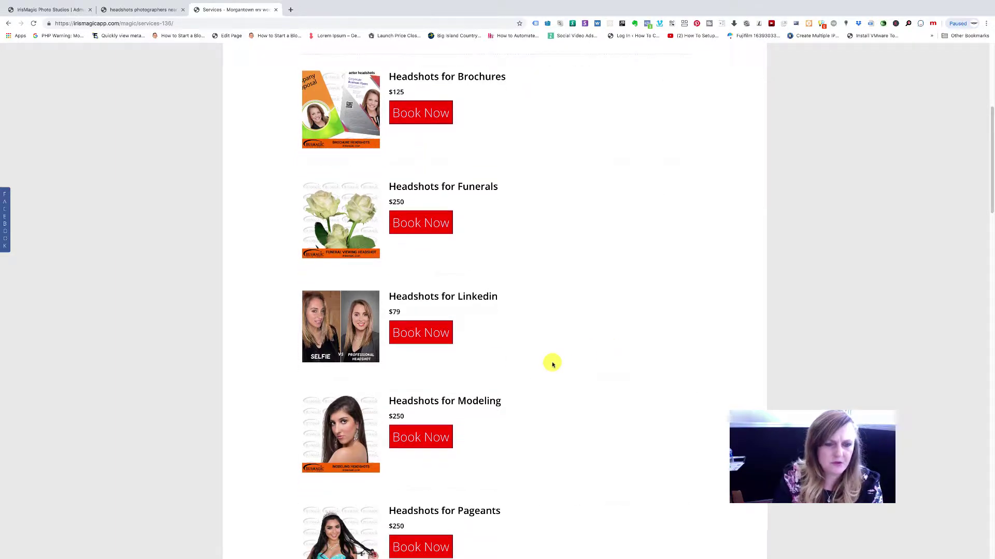
Book Headshots for Linkedin on July 26 at 1:00 PM, adding $25 retouch and the $49 deposit.
{"action": "left_click", "coordinate": [417, 334]}
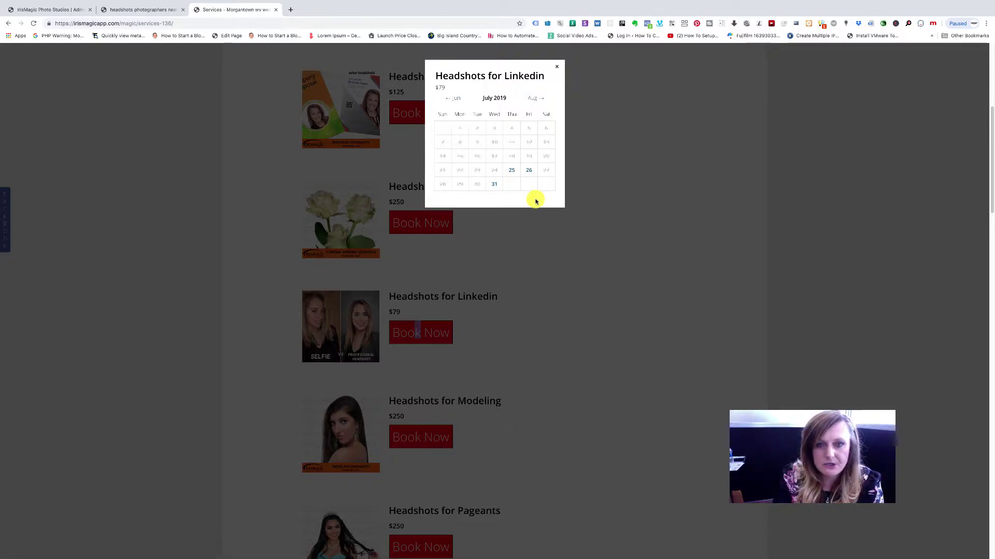
{"action": "left_click", "coordinate": [528, 170]}
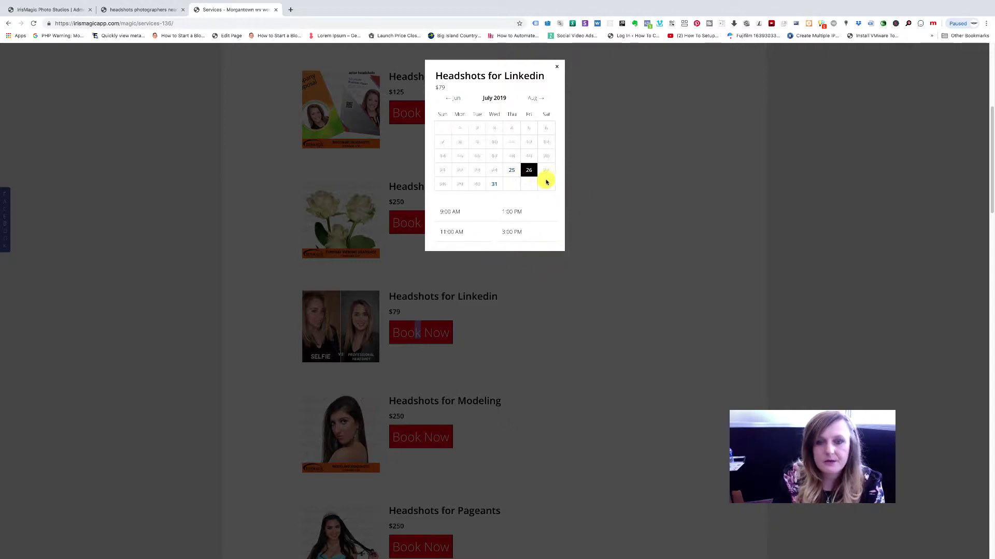
{"action": "left_click", "coordinate": [512, 210]}
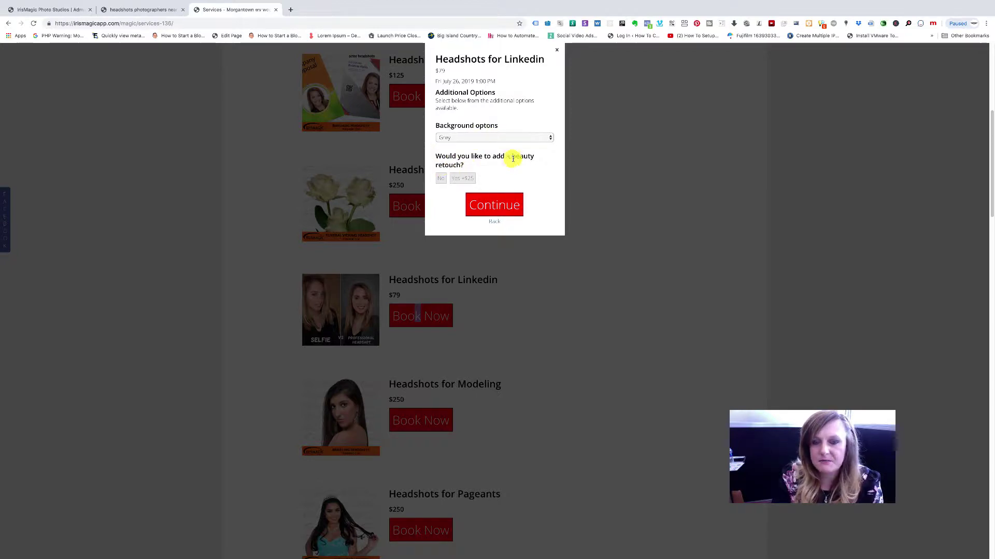
{"action": "left_click", "coordinate": [462, 178]}
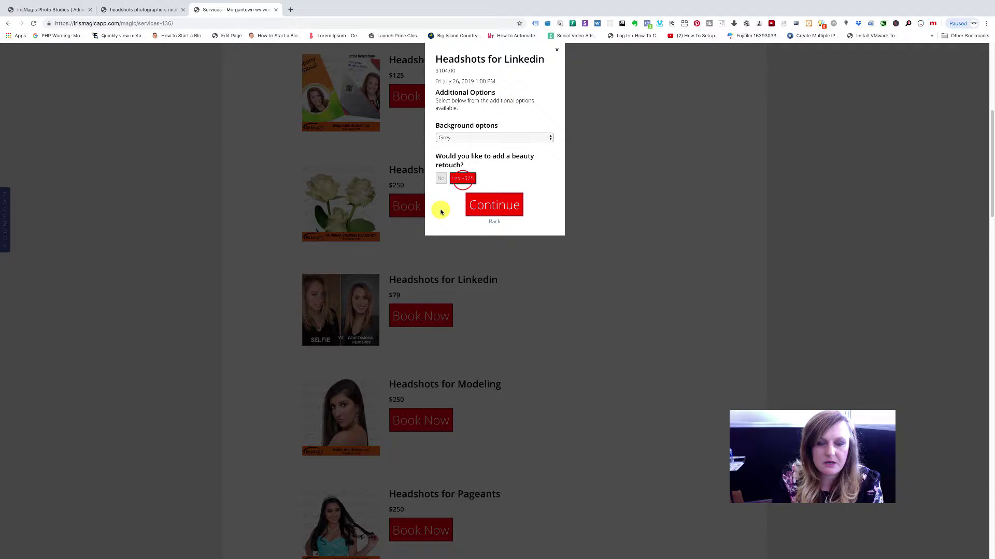
{"action": "left_click", "coordinate": [502, 205]}
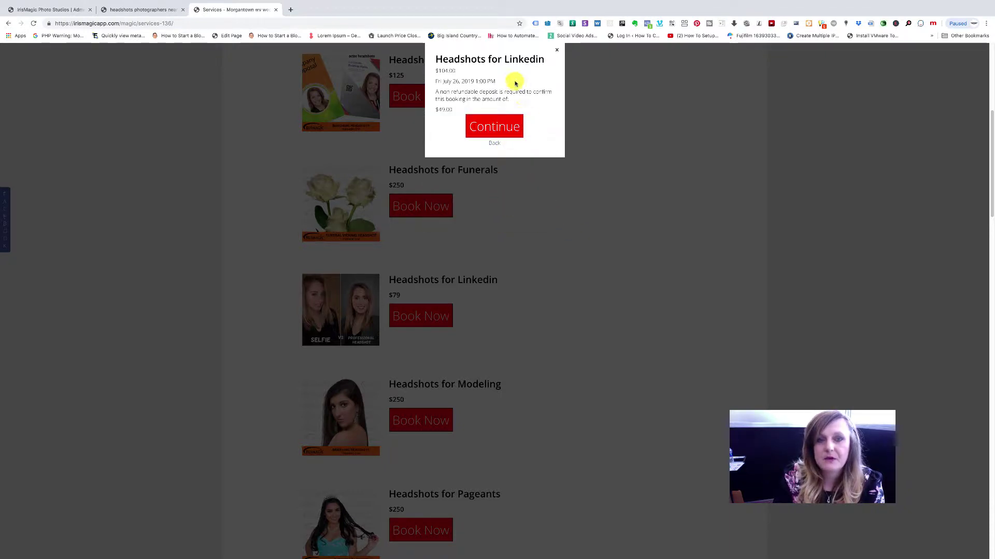
{"action": "left_click", "coordinate": [494, 129]}
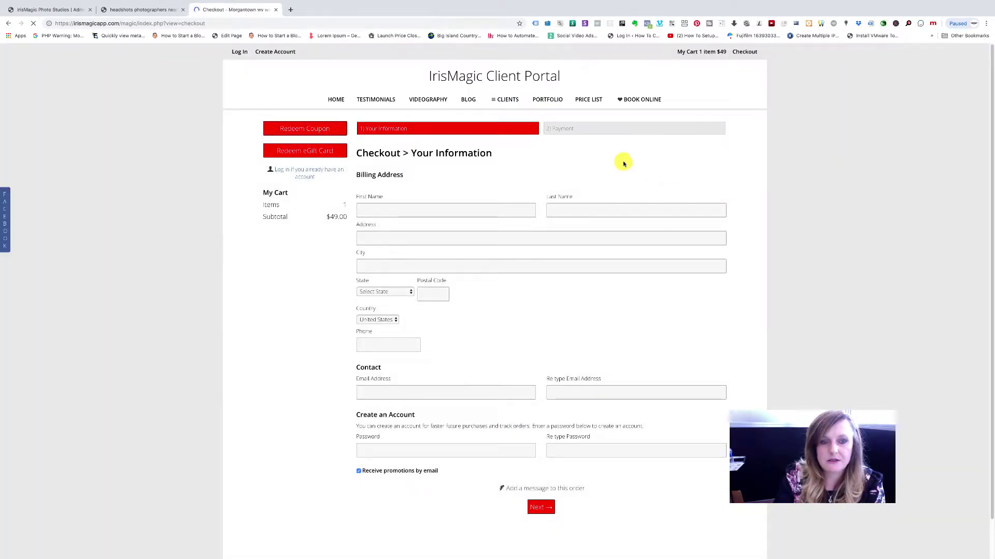
Fill in the billing name, address and city, with West Virginia as the state.
{"action": "left_click", "coordinate": [413, 207]}
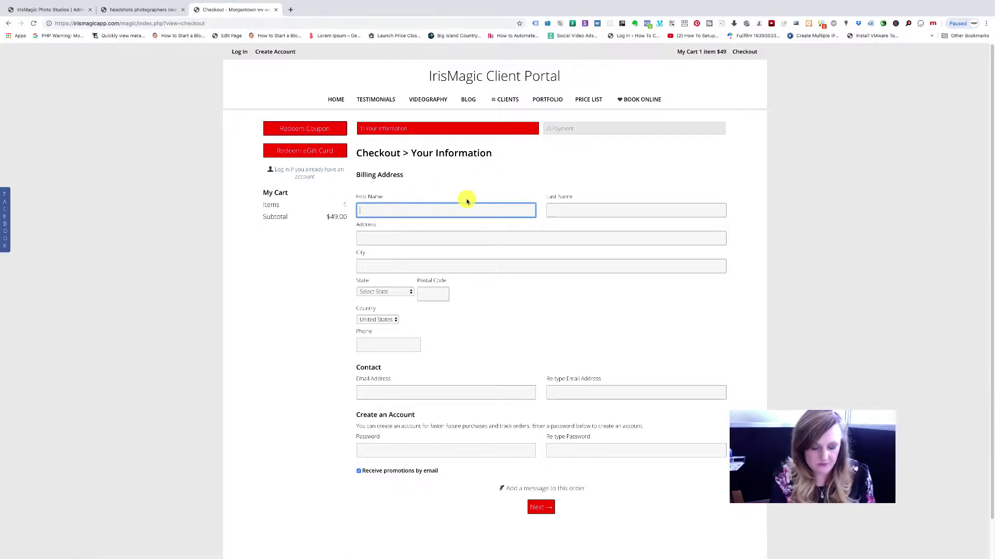
{"action": "key", "text": "Tab"}
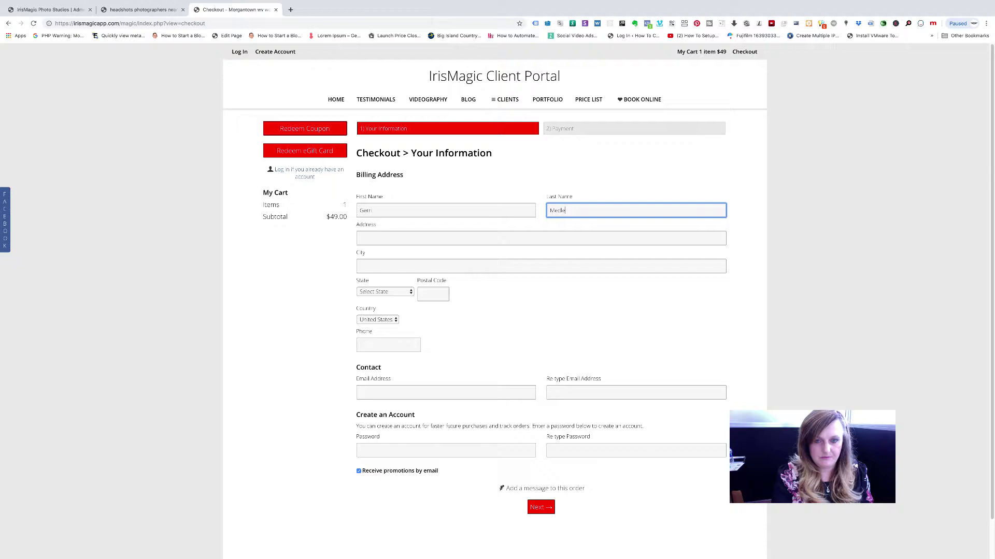
{"action": "key", "text": "Tab"}
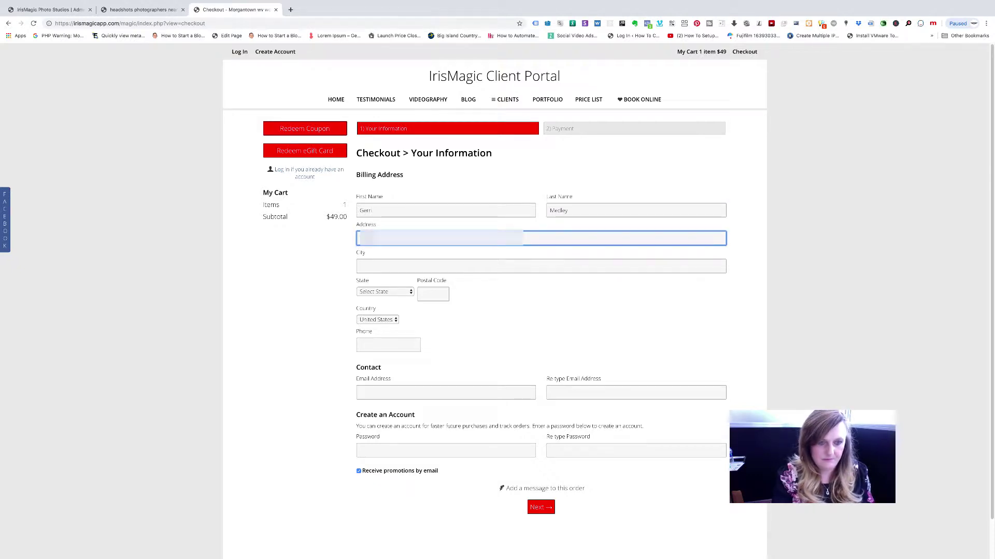
{"action": "key", "text": "Tab"}
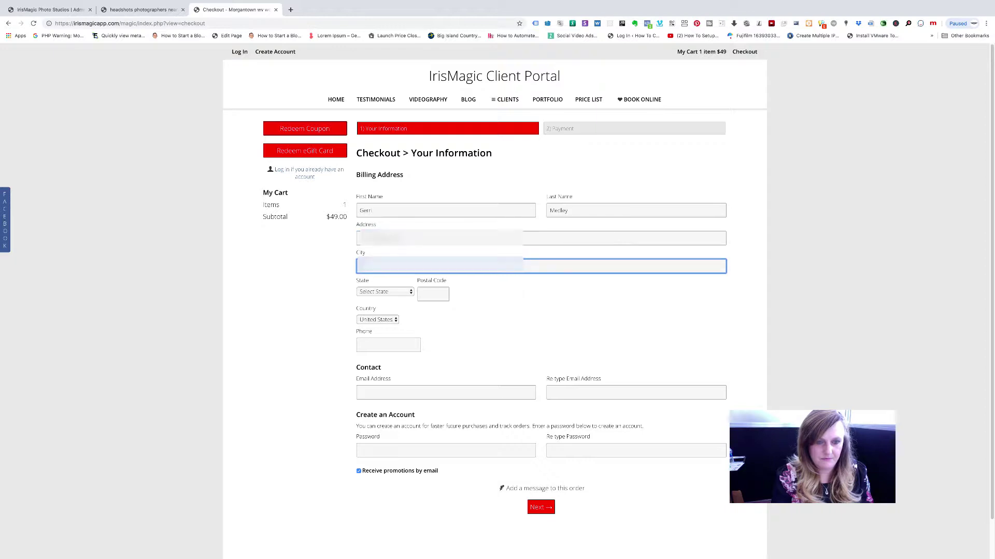
{"action": "key", "text": "Tab"}
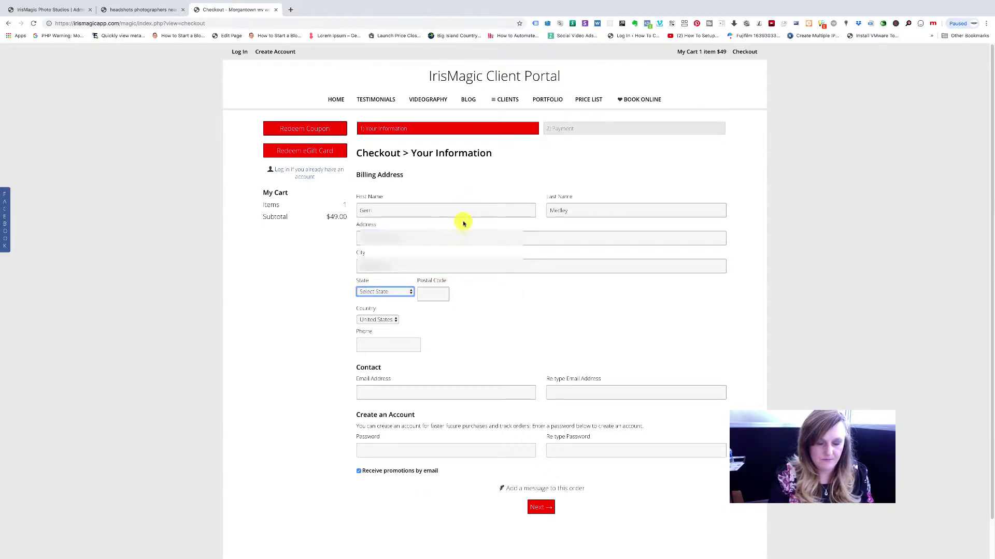
{"action": "left_click", "coordinate": [404, 292]}
{"action": "scroll", "coordinate": [389, 451], "scroll_direction": "down", "scroll_amount": 5}
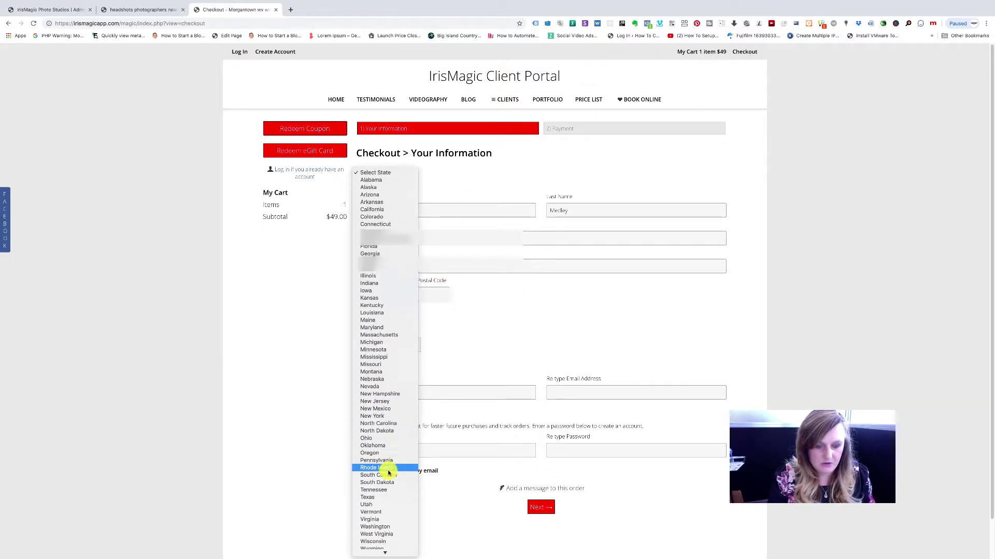
{"action": "left_click", "coordinate": [386, 530]}
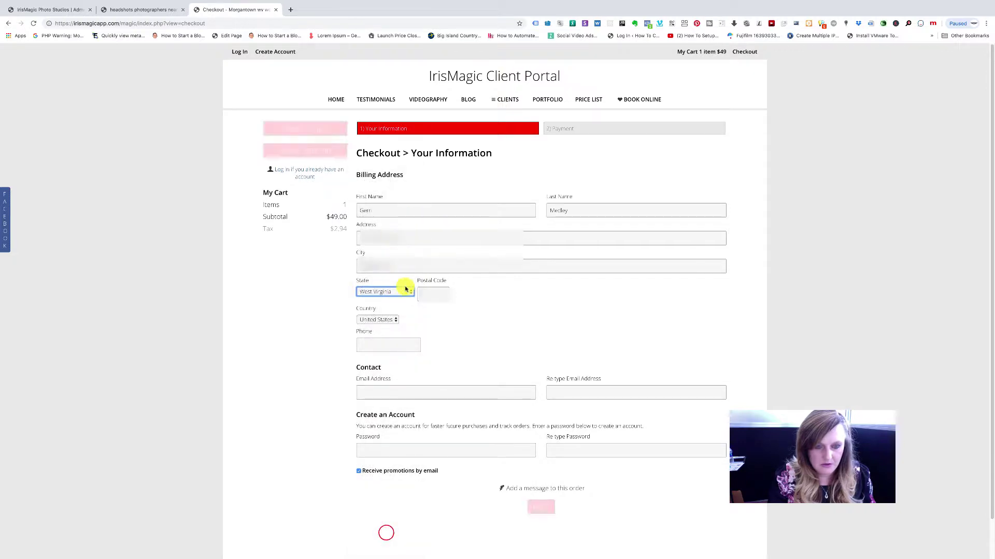
{"action": "left_click", "coordinate": [421, 291]}
{"action": "key", "text": "Tab"}
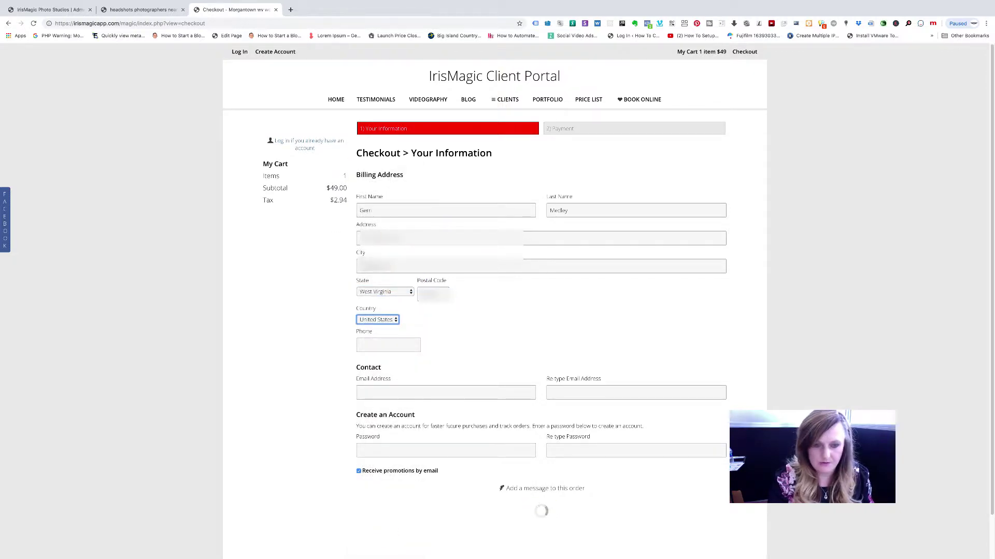
{"action": "key", "text": "Tab"}
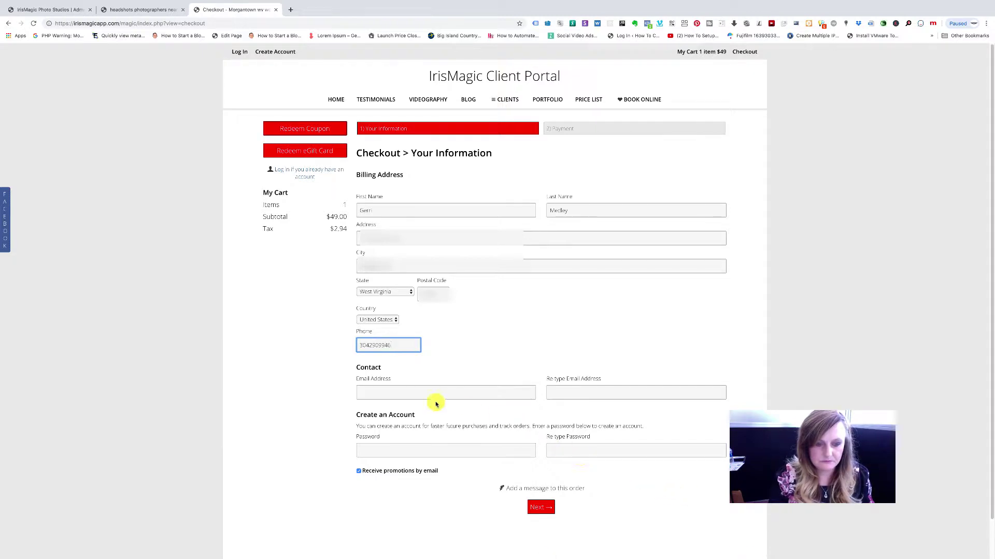
Enter and confirm the contact email and account password, then continue to payment.
{"action": "left_click", "coordinate": [418, 391]}
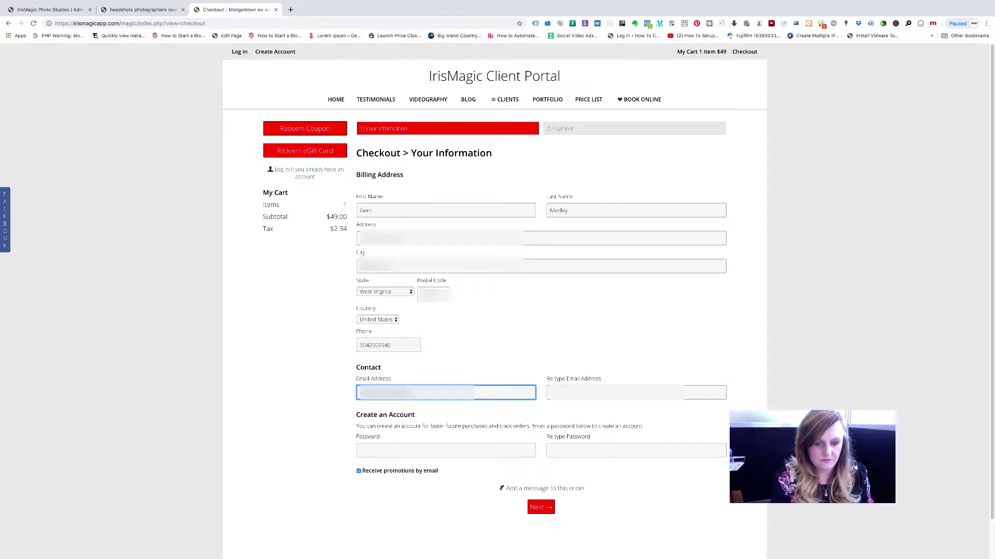
{"action": "key", "text": "Tab"}
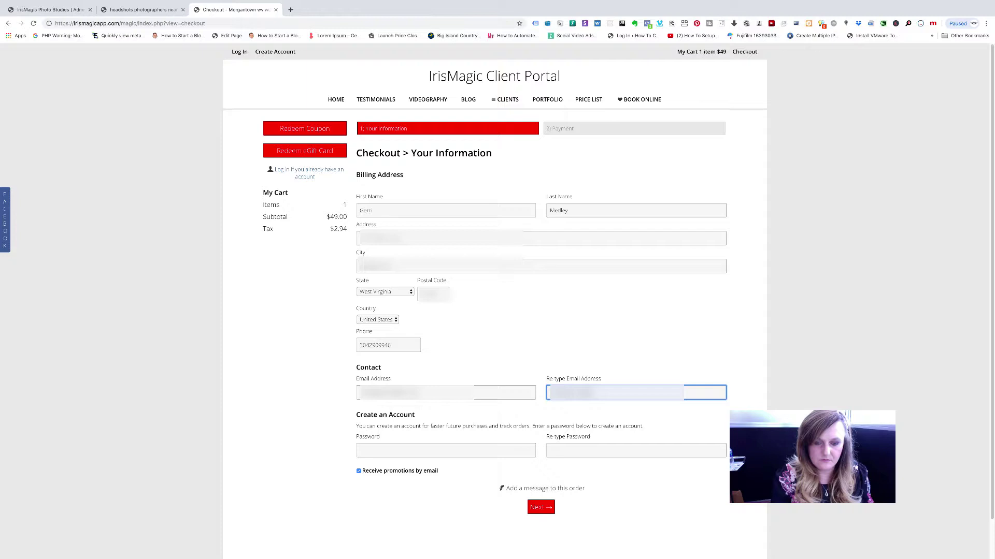
{"action": "key", "text": "Tab"}
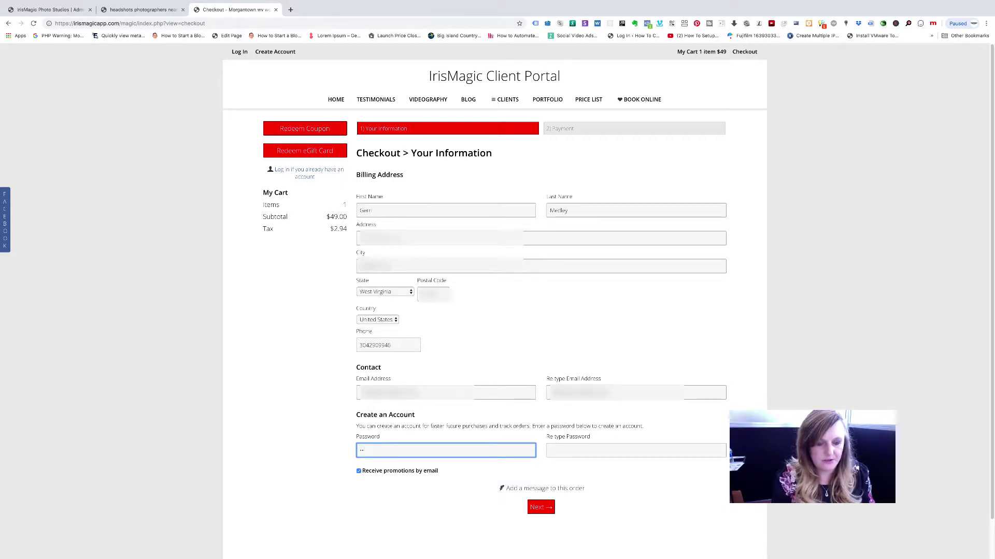
{"action": "key", "text": "Tab"}
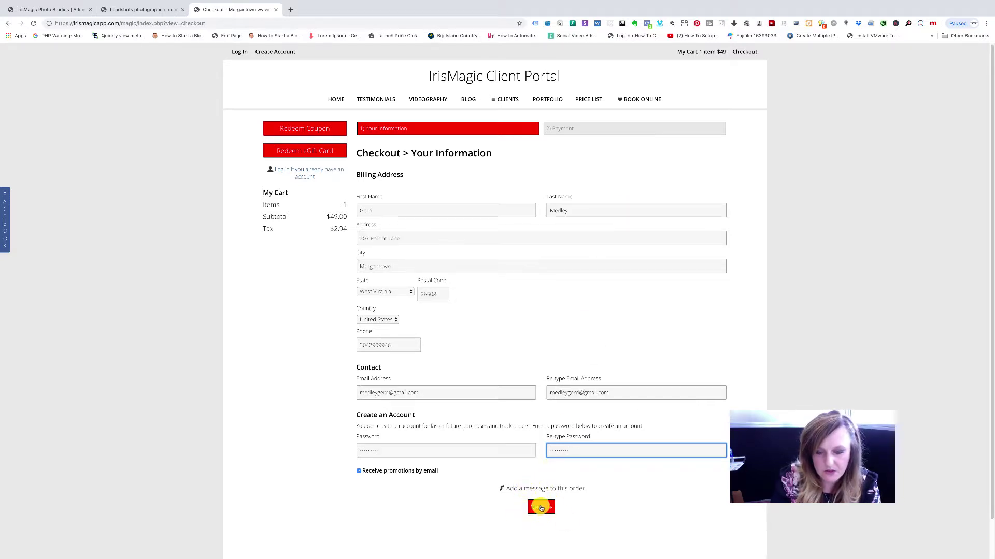
{"action": "left_click", "coordinate": [541, 509]}
{"action": "scroll", "coordinate": [669, 508], "scroll_direction": "down", "scroll_amount": 2}
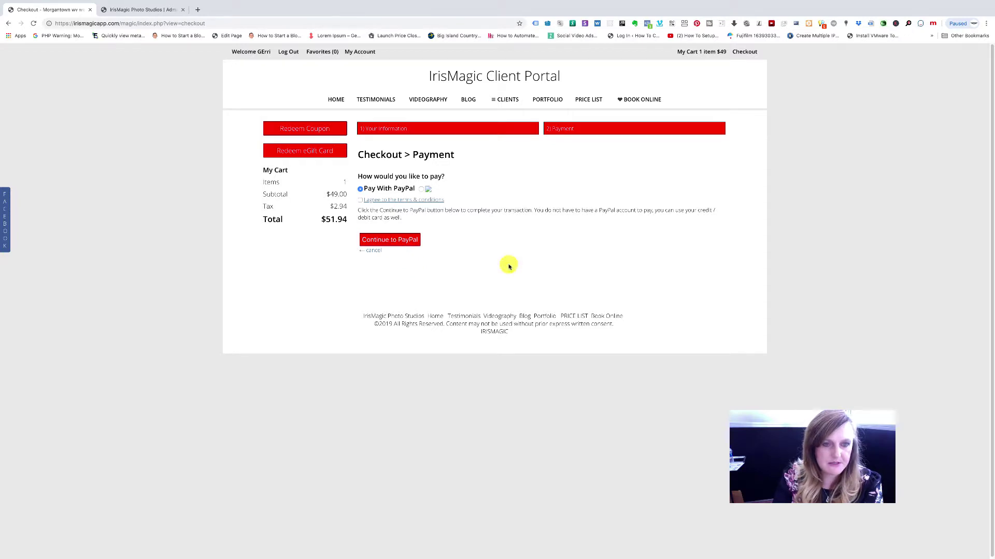
Switch payment to card, autofill the saved card details and submit the $51.94 payment.
{"action": "left_click", "coordinate": [422, 191]}
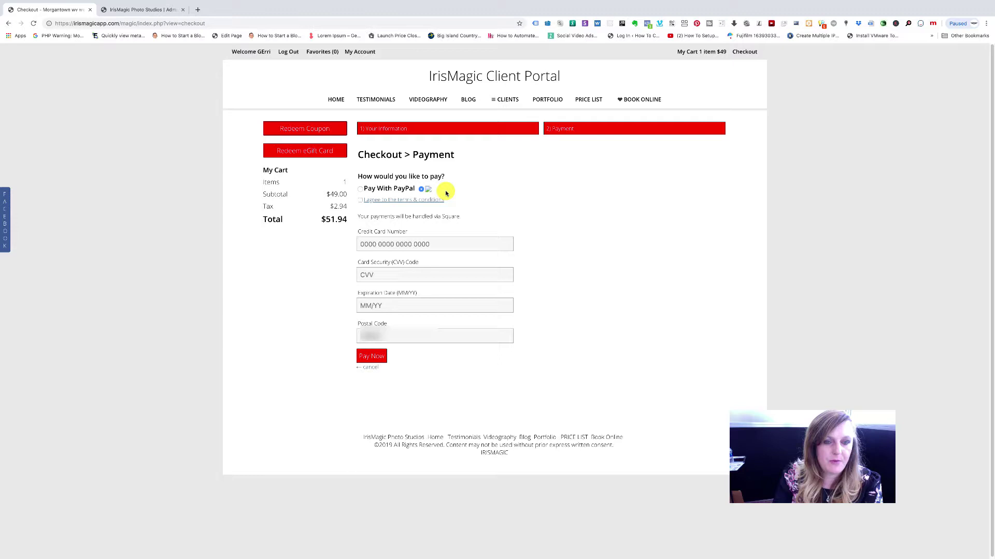
{"action": "left_click", "coordinate": [437, 243]}
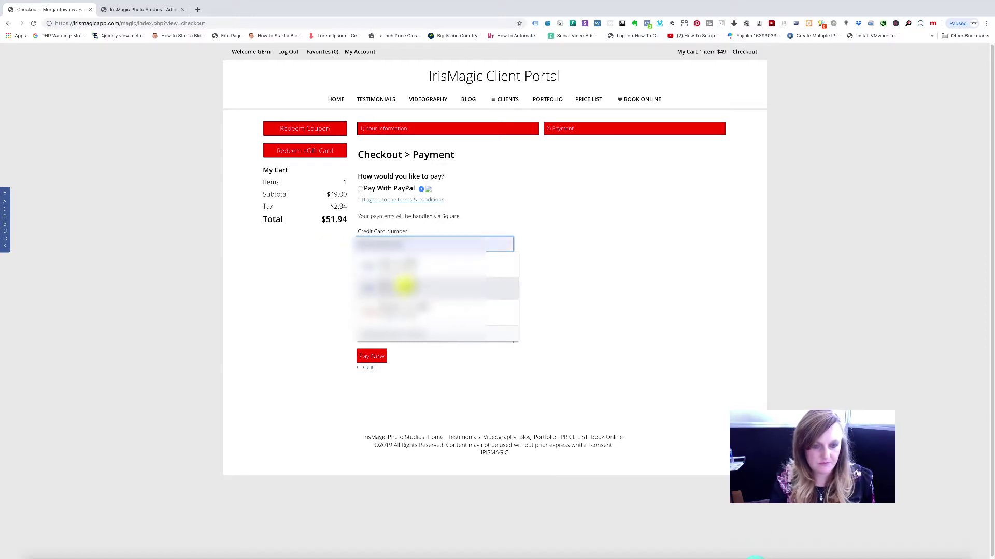
{"action": "left_click", "coordinate": [405, 286]}
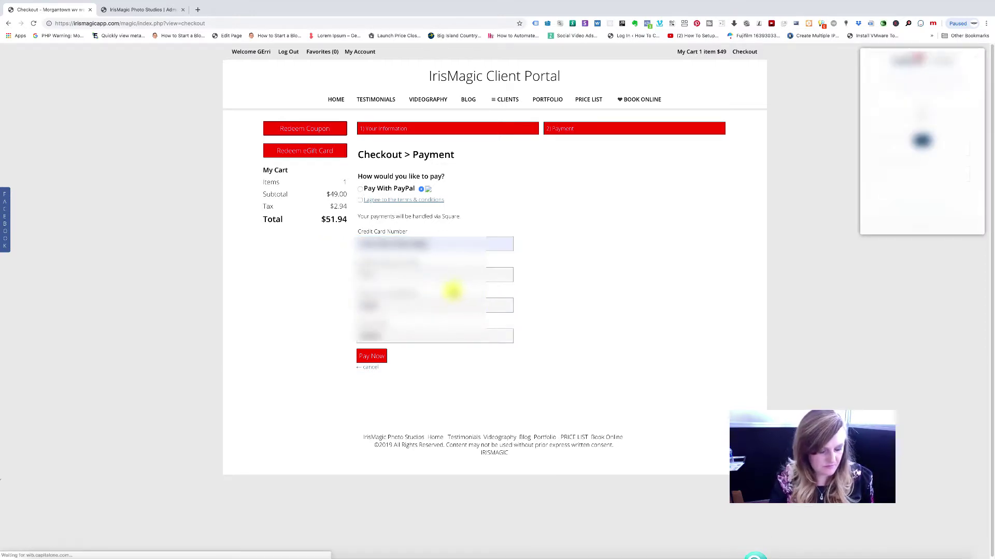
{"action": "left_click", "coordinate": [375, 273]}
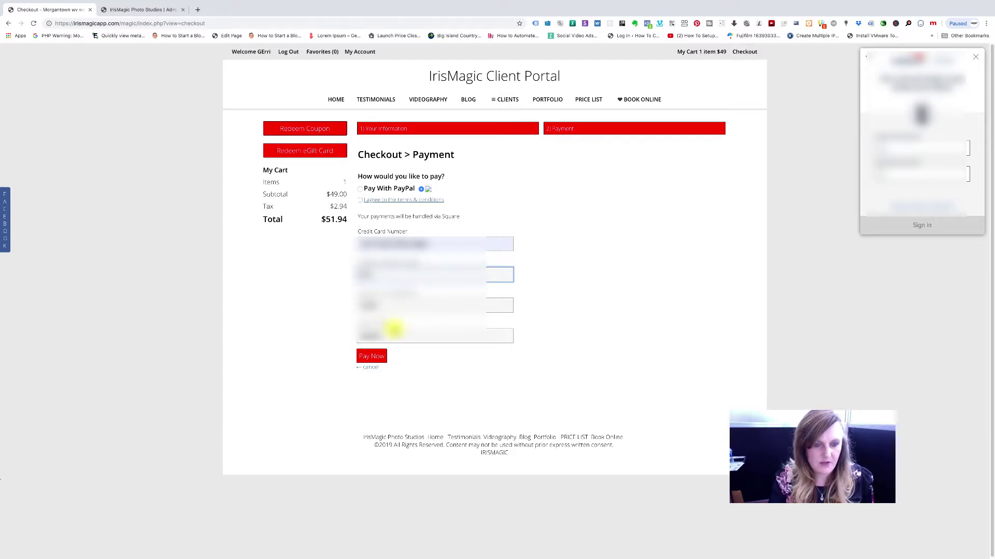
{"action": "left_click", "coordinate": [379, 357]}
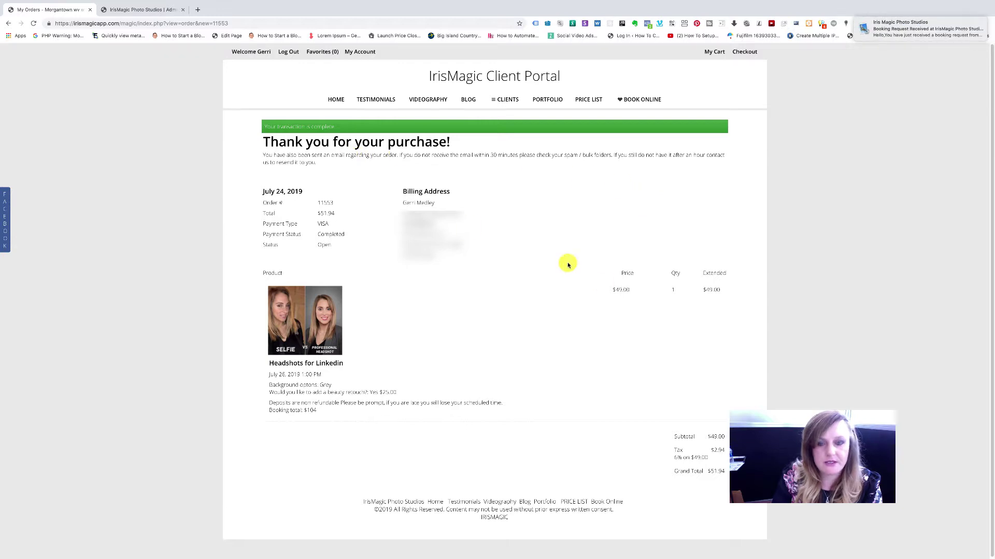
{"action": "scroll", "coordinate": [606, 322], "scroll_direction": "down", "scroll_amount": 1}
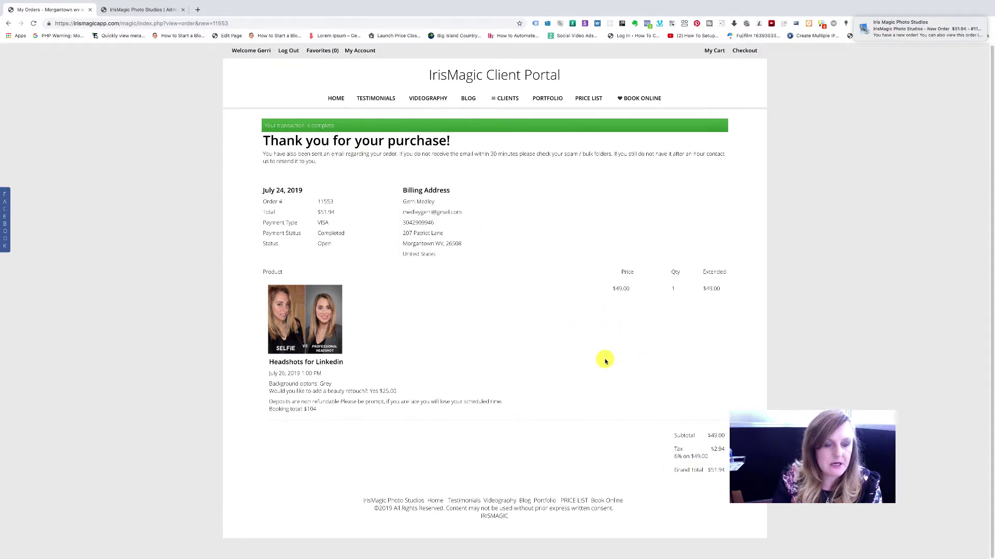
{"action": "left_click", "coordinate": [201, 9]}
{"action": "type", "text": "yaho"}
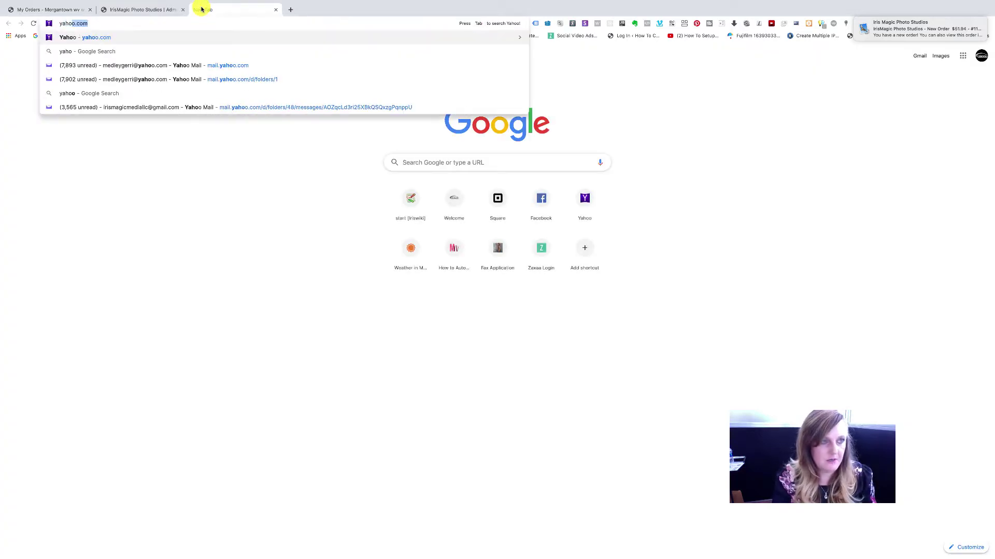
{"action": "type", "text": "o"}
{"action": "key", "text": "Return"}
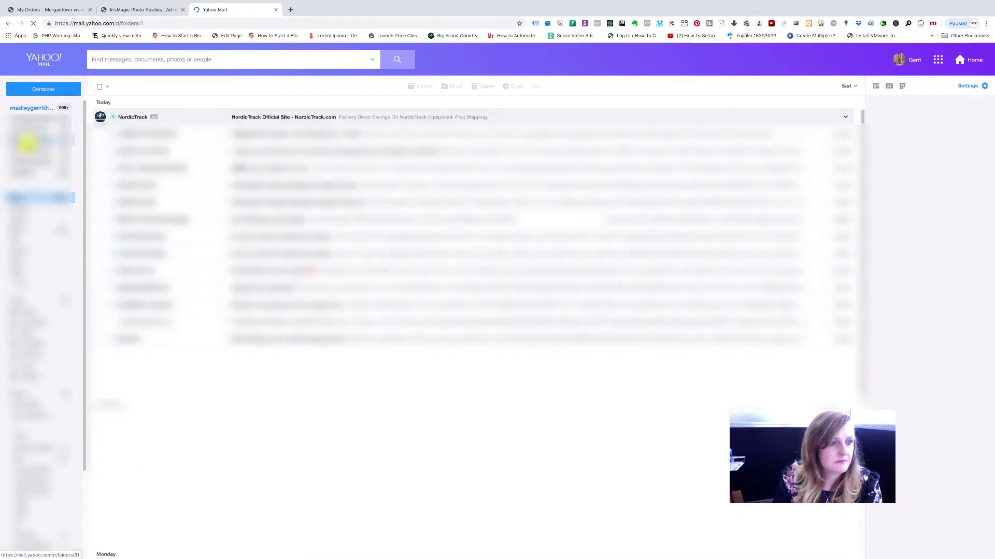
{"action": "left_click", "coordinate": [24, 138]}
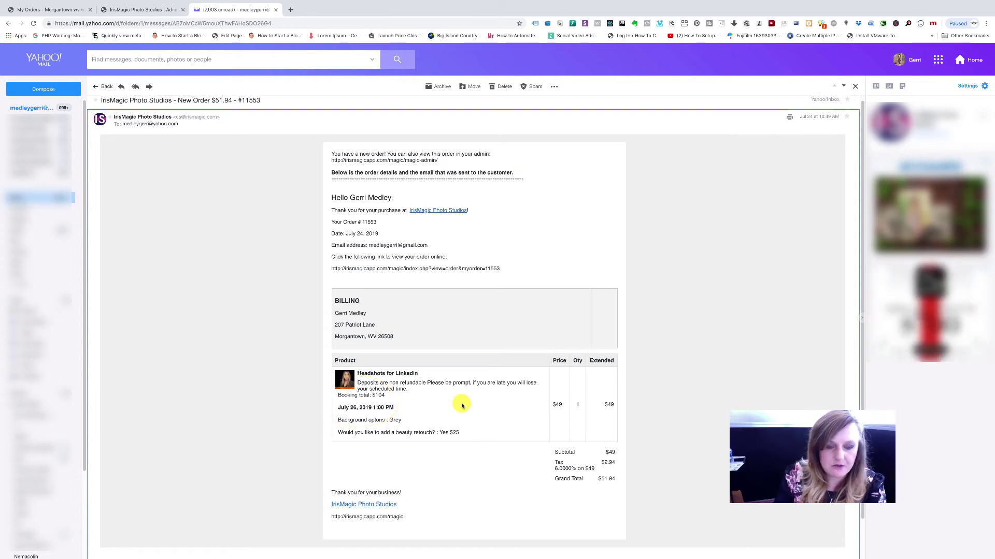
{"action": "scroll", "coordinate": [460, 405], "scroll_direction": "down", "scroll_amount": 1}
{"action": "scroll", "coordinate": [462, 406], "scroll_direction": "down", "scroll_amount": 1}
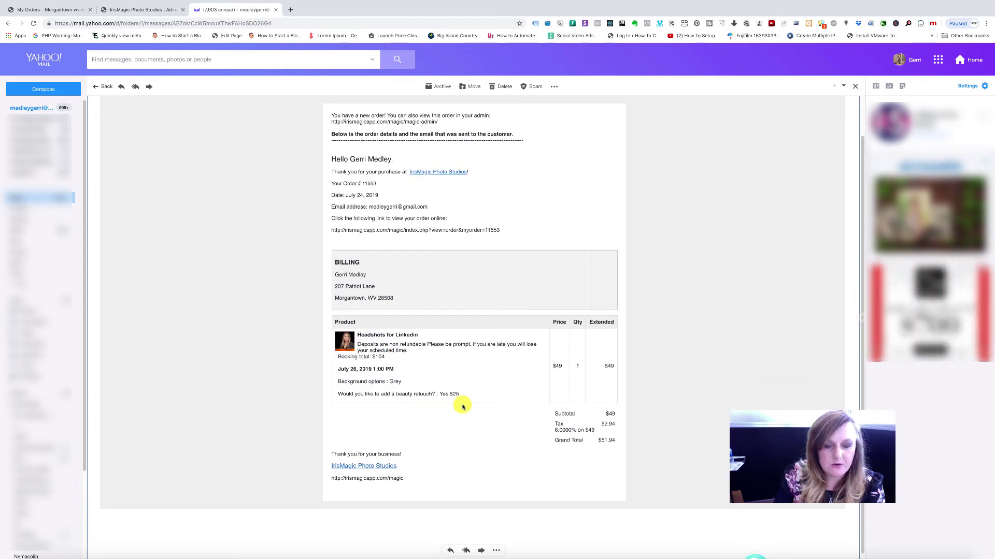
{"action": "scroll", "coordinate": [462, 407], "scroll_direction": "down", "scroll_amount": 1}
{"action": "scroll", "coordinate": [462, 406], "scroll_direction": "up", "scroll_amount": 1}
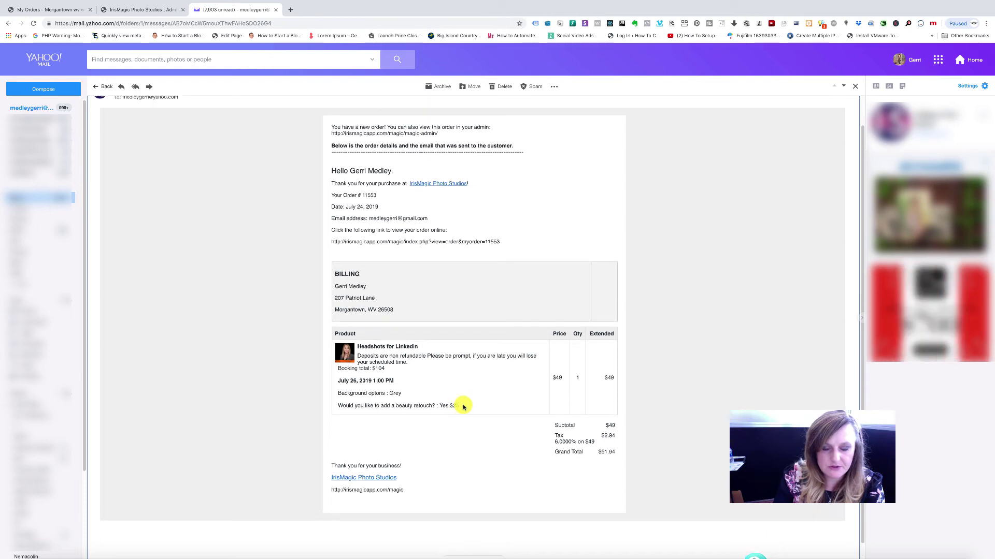